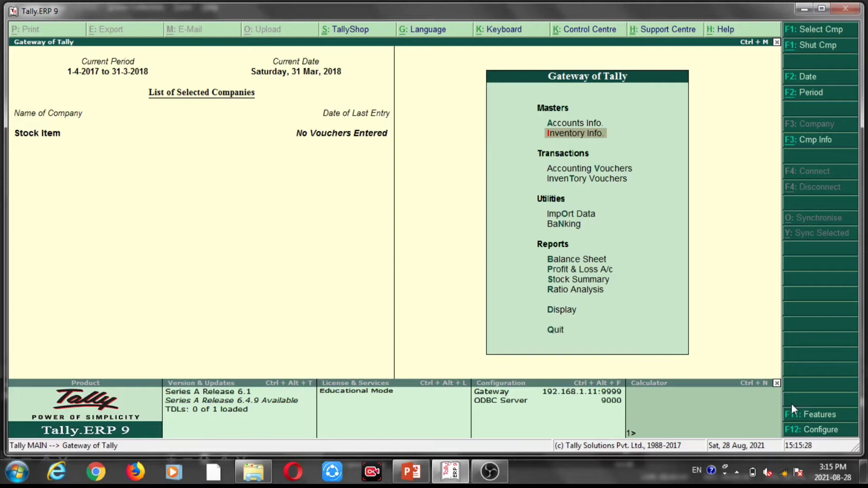
Display the details of the single stock item Hair & Care 150 Ml from the inventory masters.
key("Return")
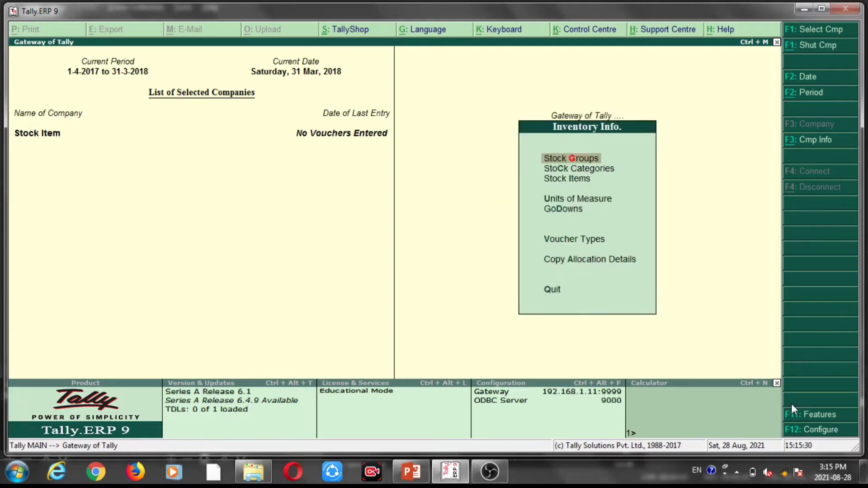
key("Down")
key("Down")
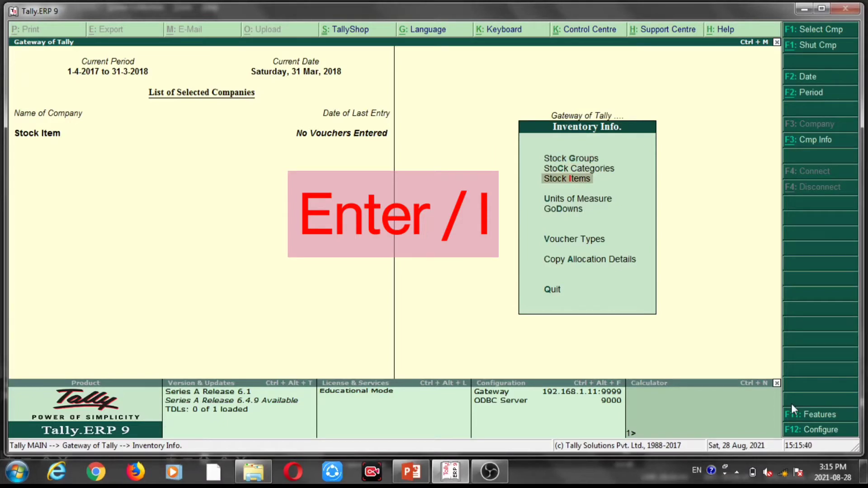
key("Return")
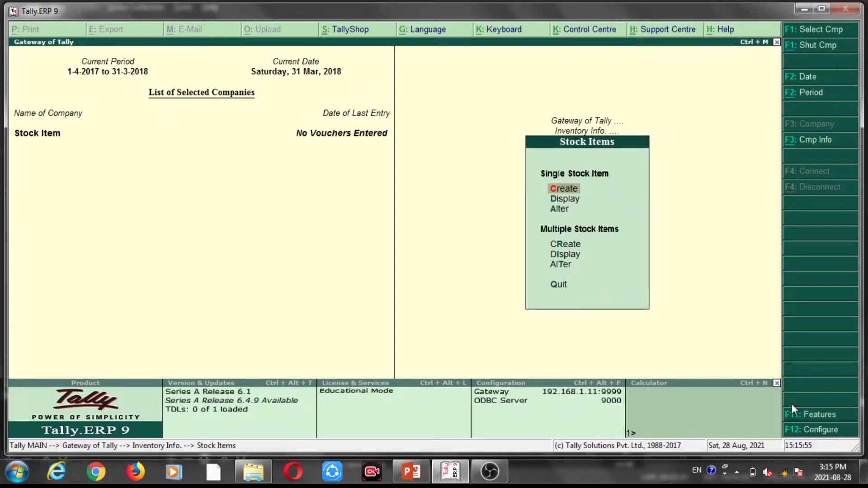
key("Down")
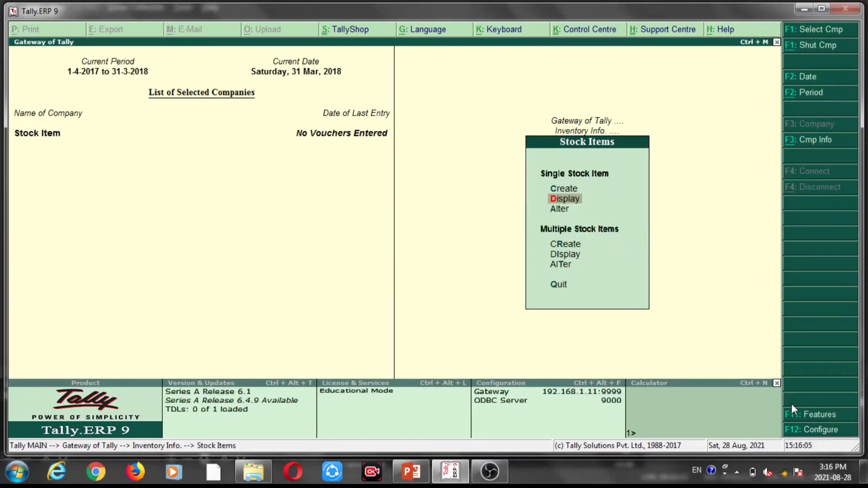
key("Return")
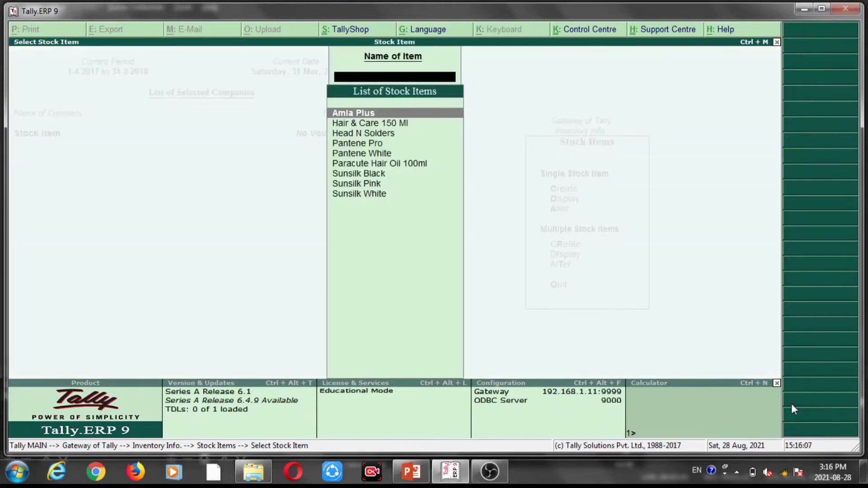
key("Down")
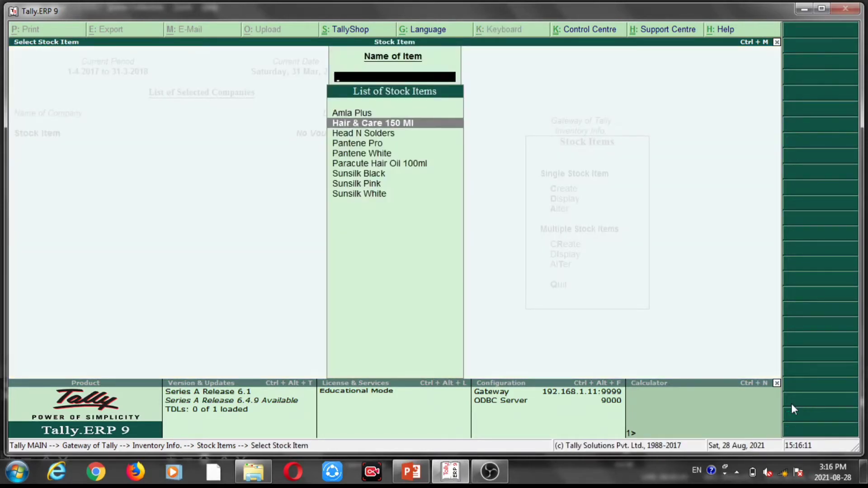
key("Return")
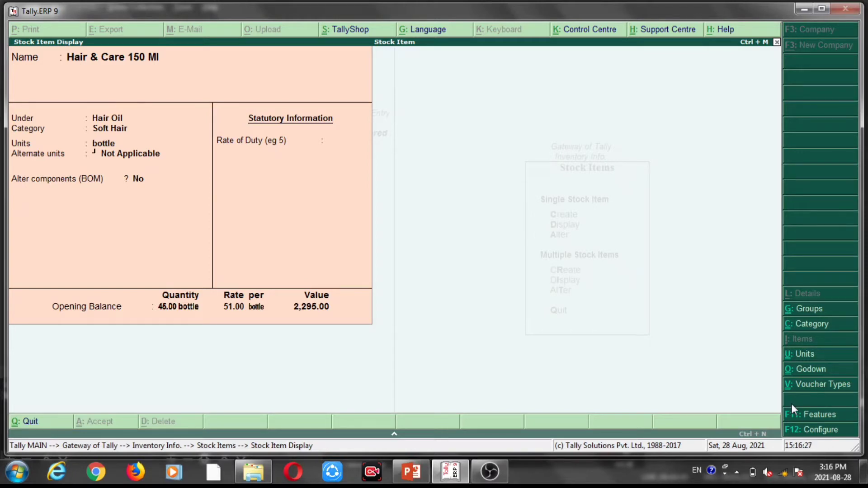
key("Escape")
Display the details of the stock item Paracute Hair Oil 100ml, and return to the Stock Items menu.
key("Down")
key("Down")
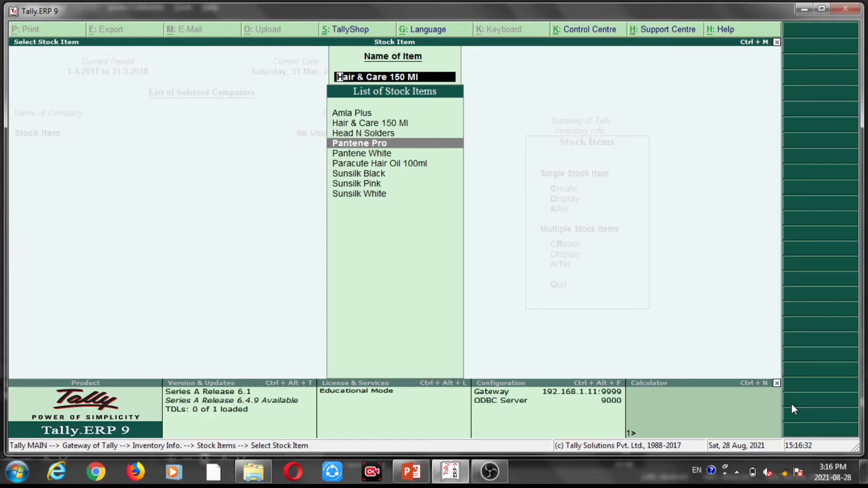
key("Down")
key("Up")
key("Down")
key("Down")
key("Down")
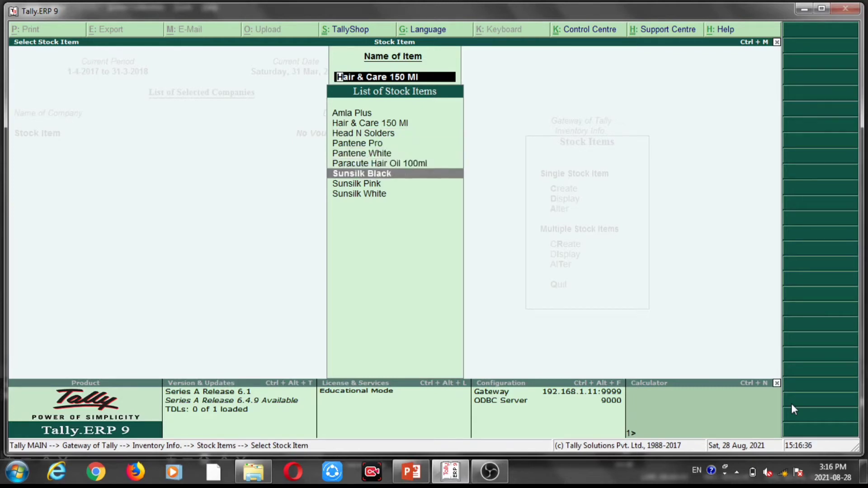
key("Down")
key("Down")
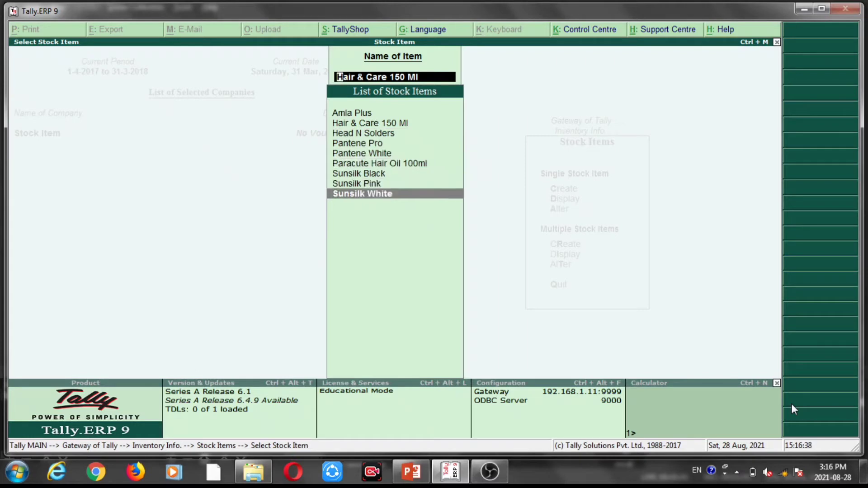
key("Up")
key("Up")
key("Up")
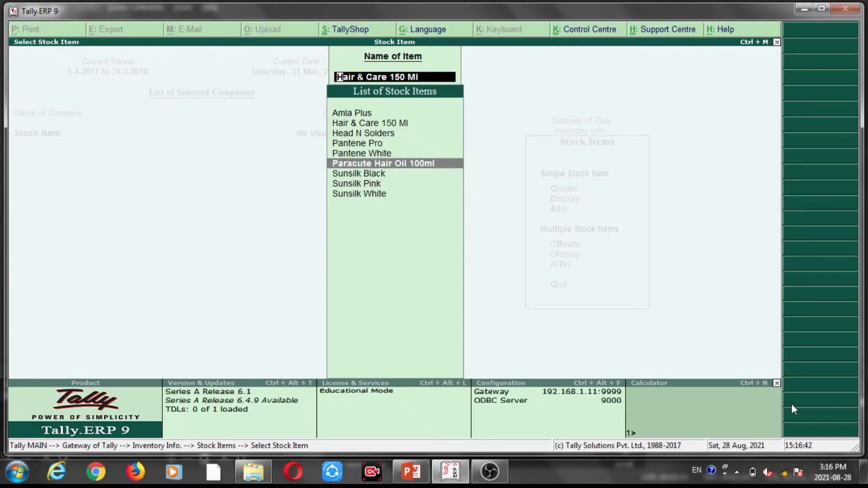
key("Return")
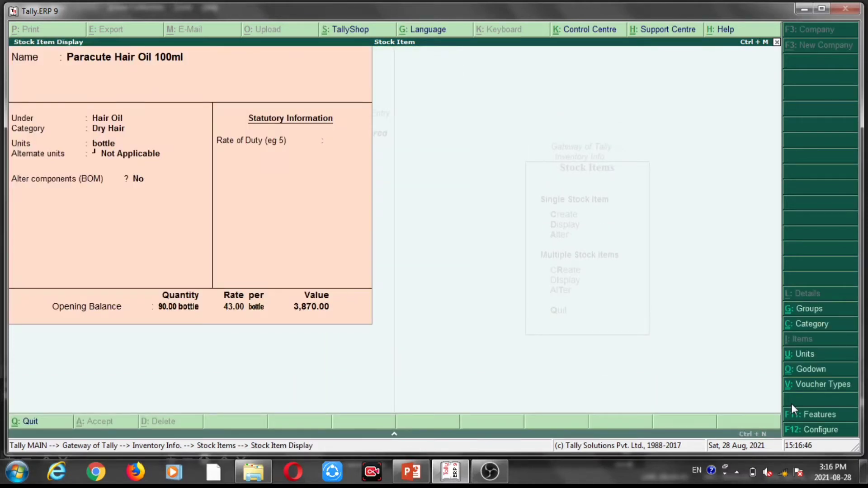
key("Escape")
key("Down")
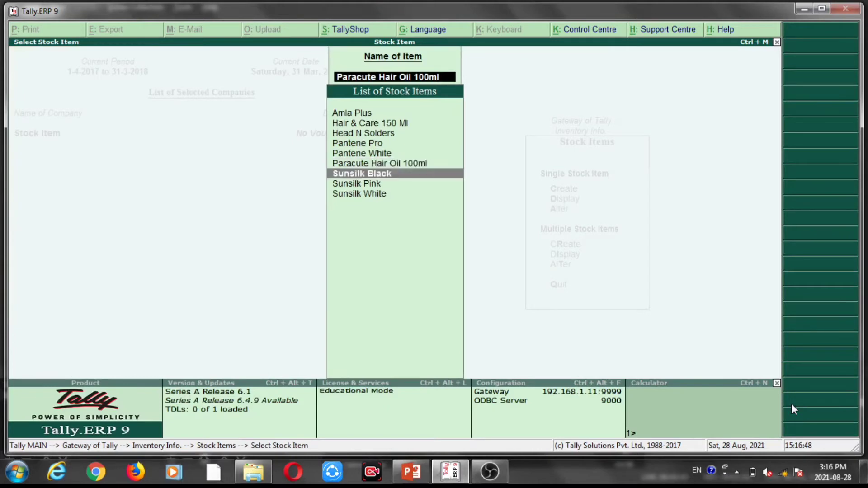
key("Up")
key("Up")
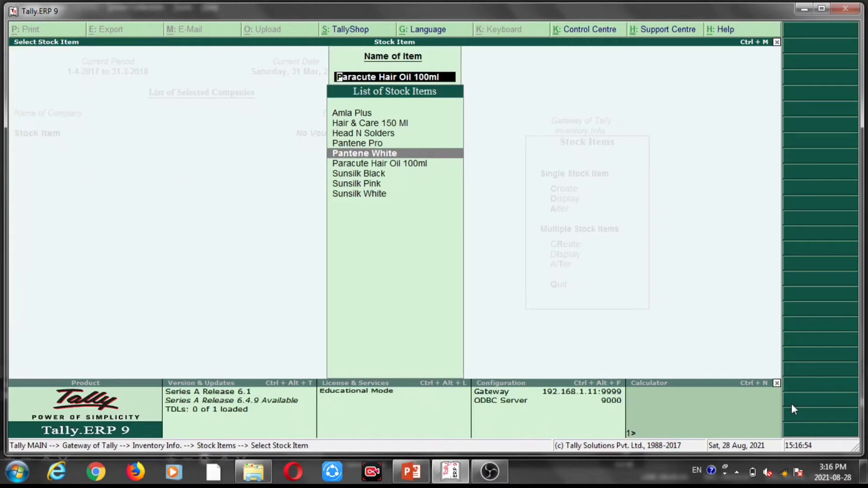
key("Escape")
key("Escape")
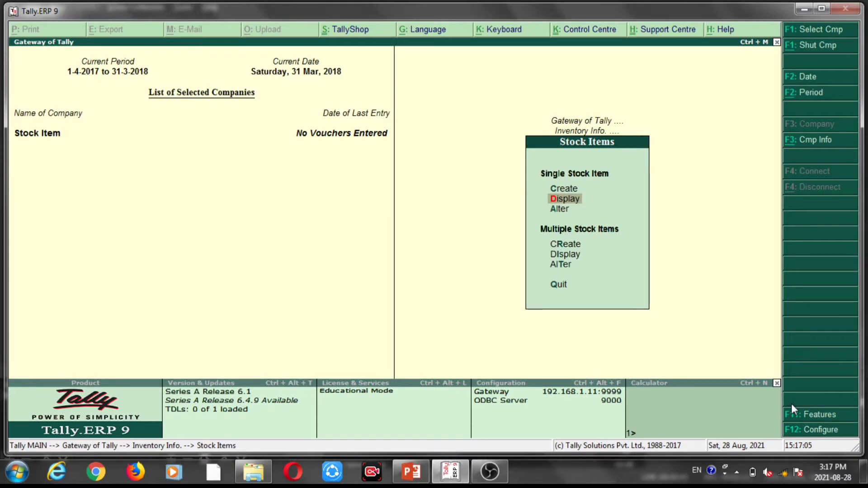
Open the single stock item Amla Plus for alteration to view its editable fields, and return to the Stock Items menu.
key("Down")
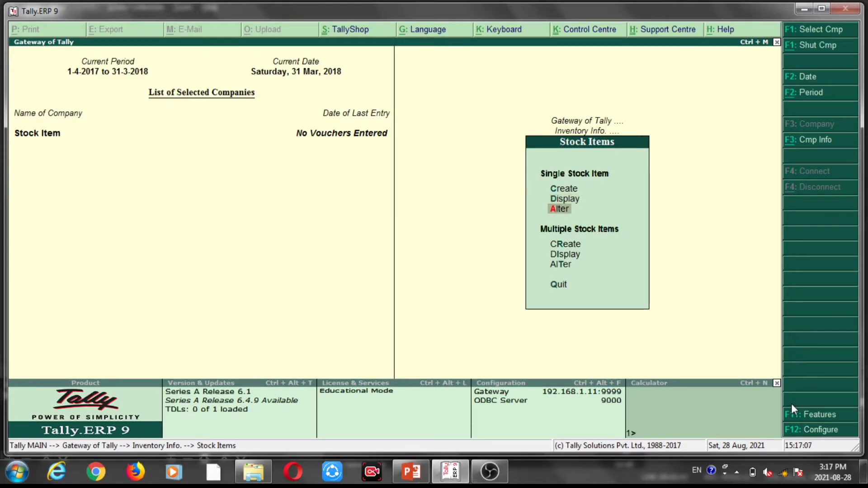
key("Return")
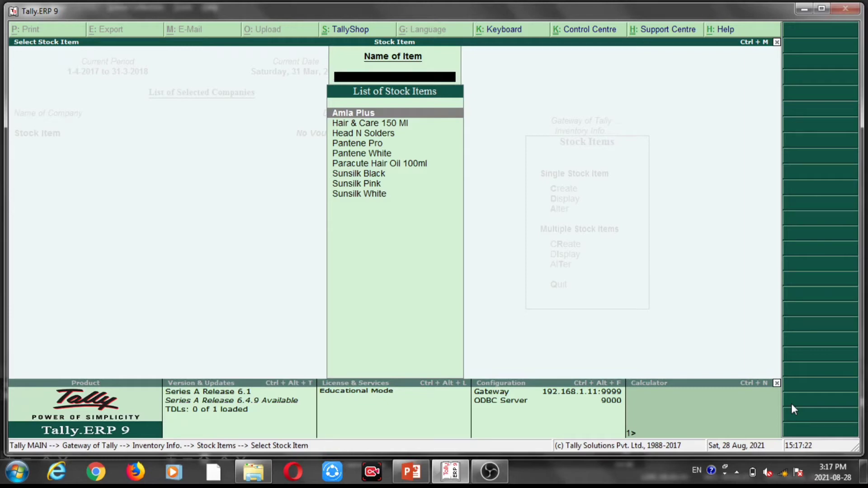
key("Return")
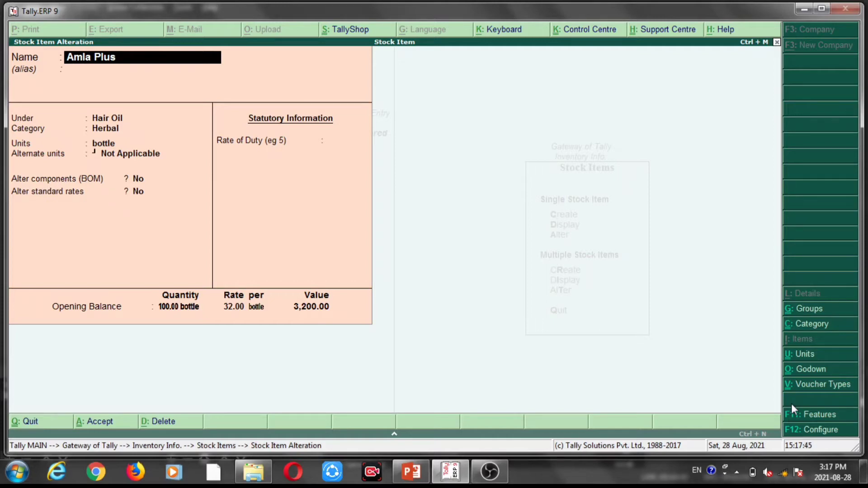
key("BackSpace")
key("Escape")
key("Return")
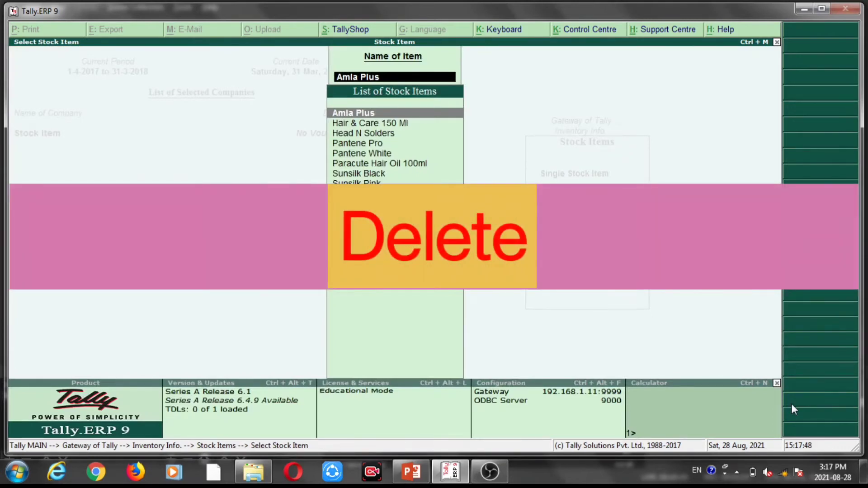
key("Down")
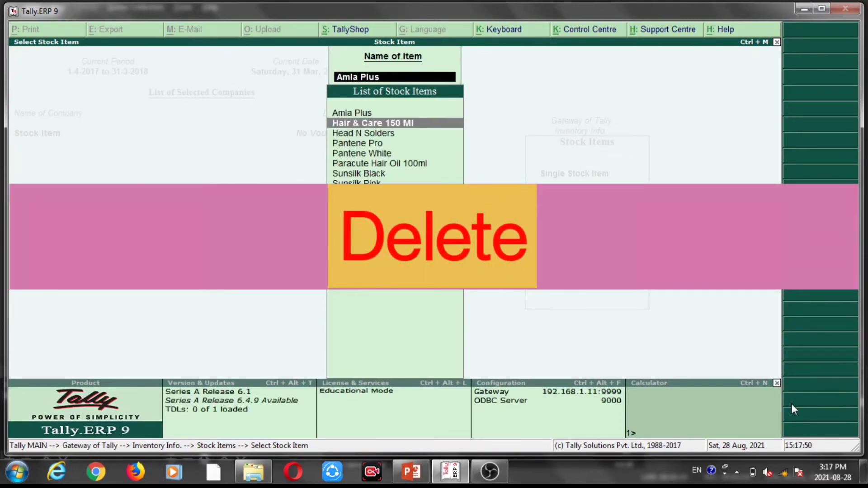
key("Up")
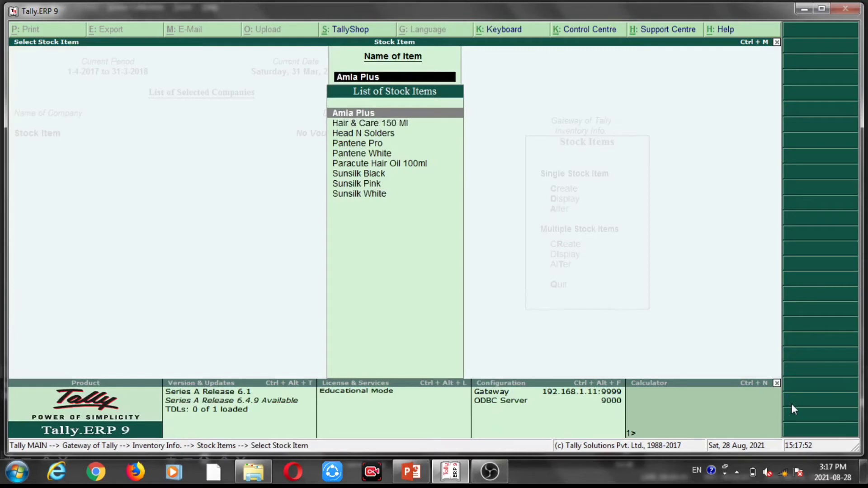
key("Escape")
key("Escape")
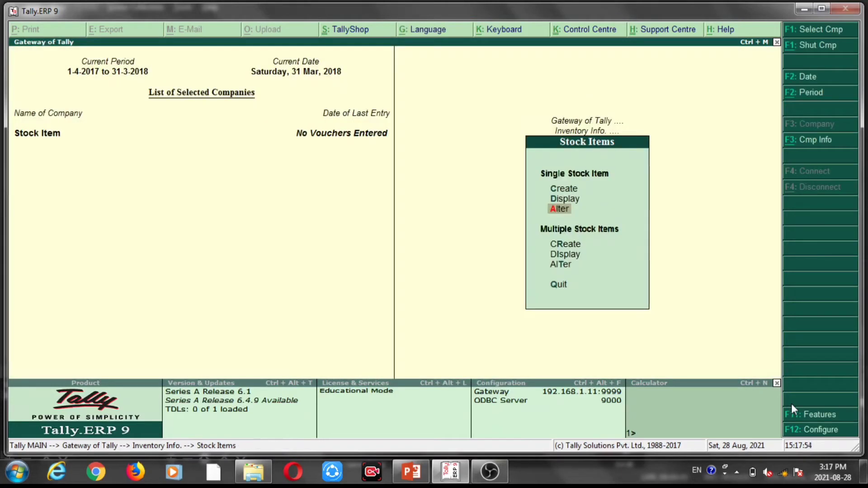
Request deletion of the stock item Amla Plus from its alteration form, decline the confirmation, and leave the form.
key("Return")
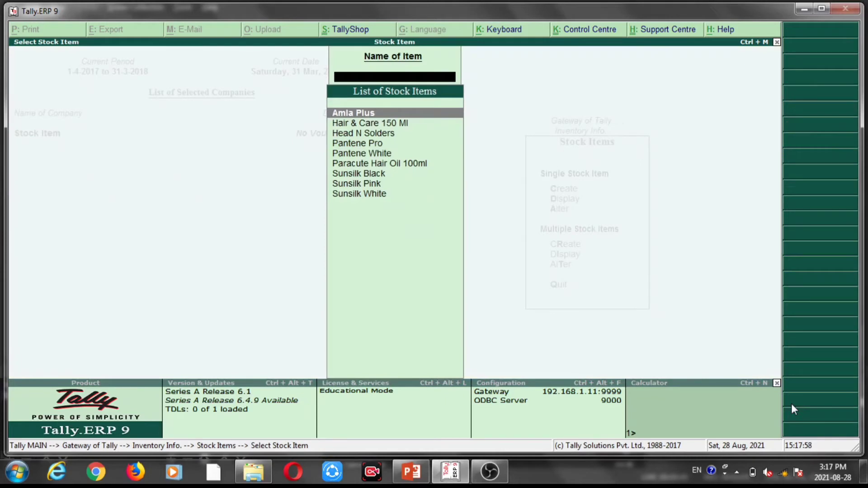
key("Return")
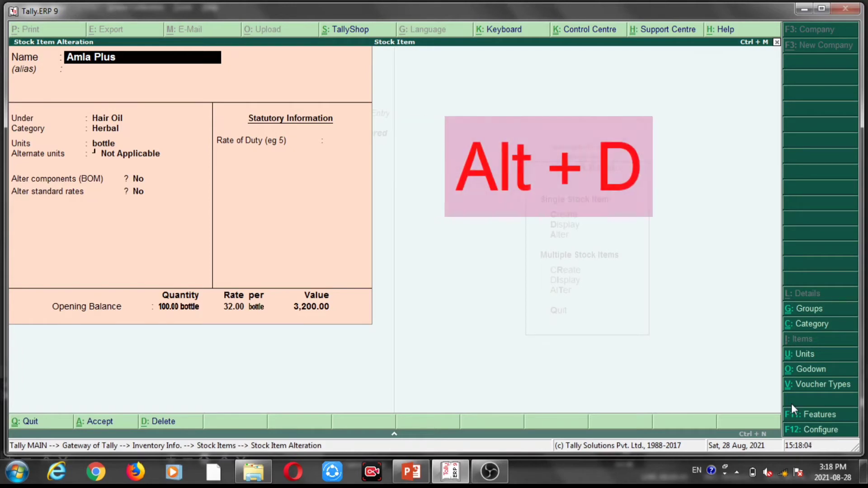
key("alt+d")
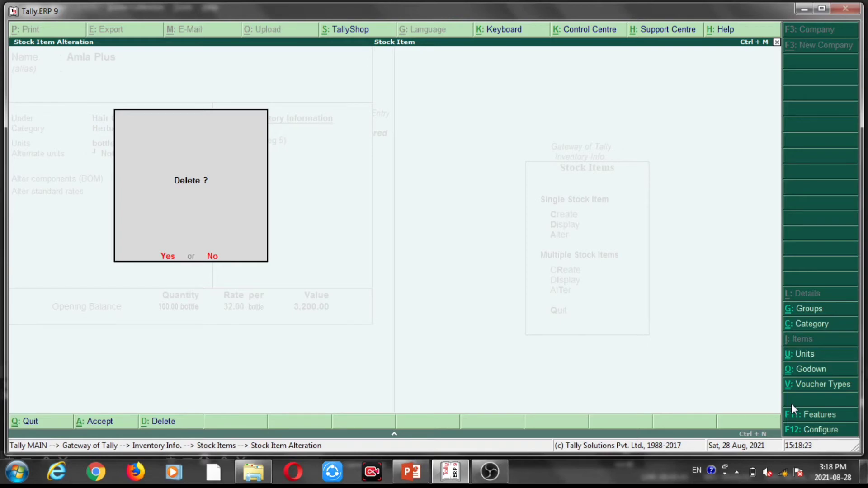
key("n")
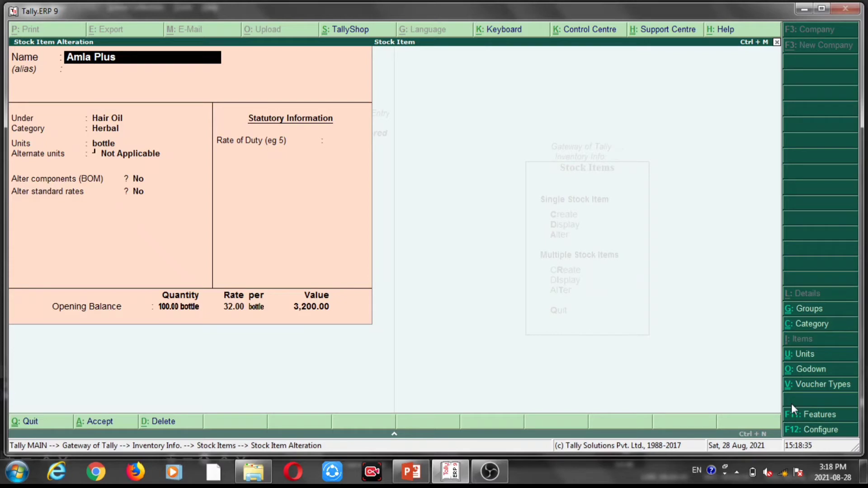
key("Escape")
key("Escape")
key("Return")
key("Escape")
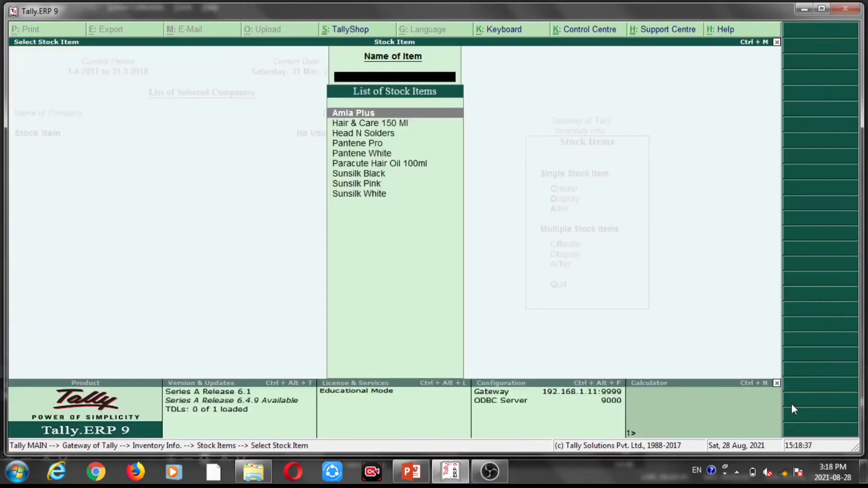
key("Escape")
Display multiple stock items for the Hair Oil group and examine their categories, opening quantities and rates.
key("Down")
key("Down")
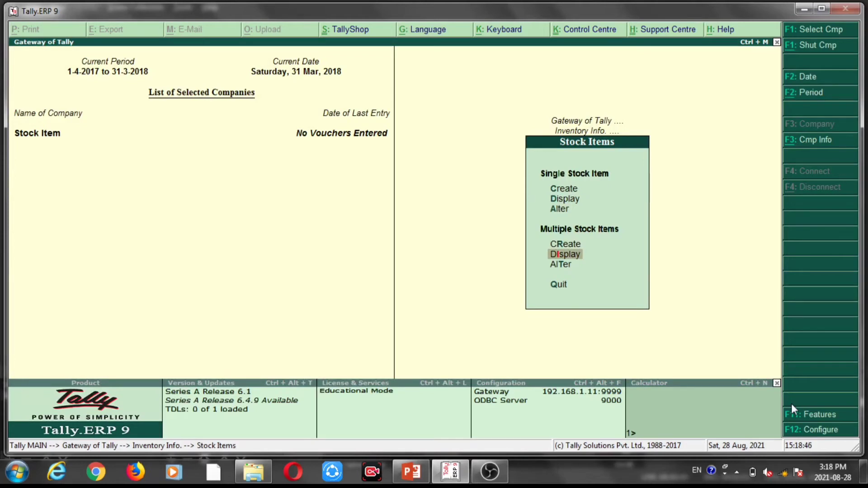
key("Return")
key("Down")
key("Up")
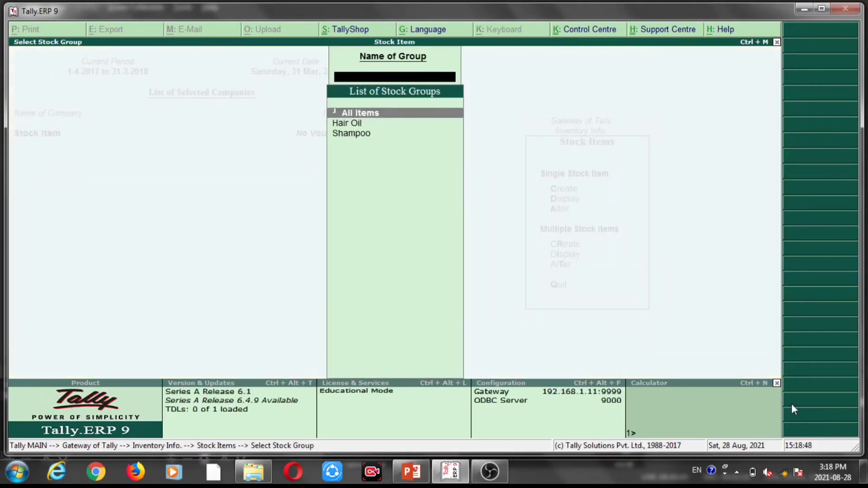
key("Down")
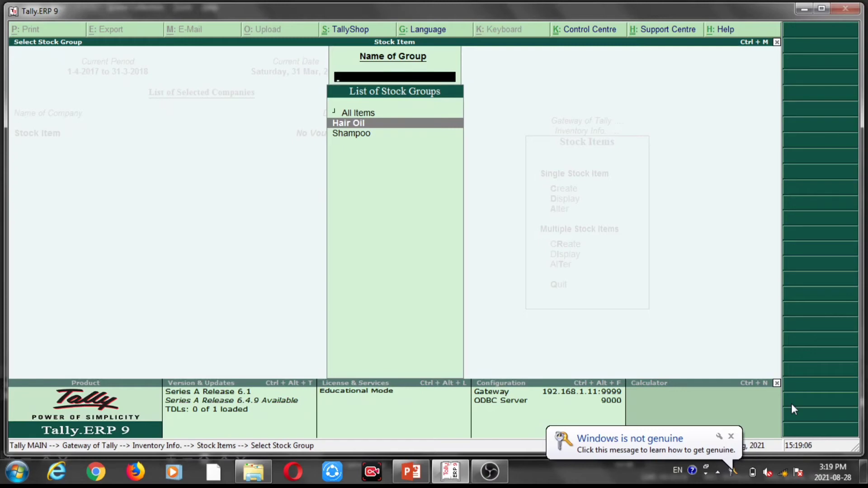
key("Return")
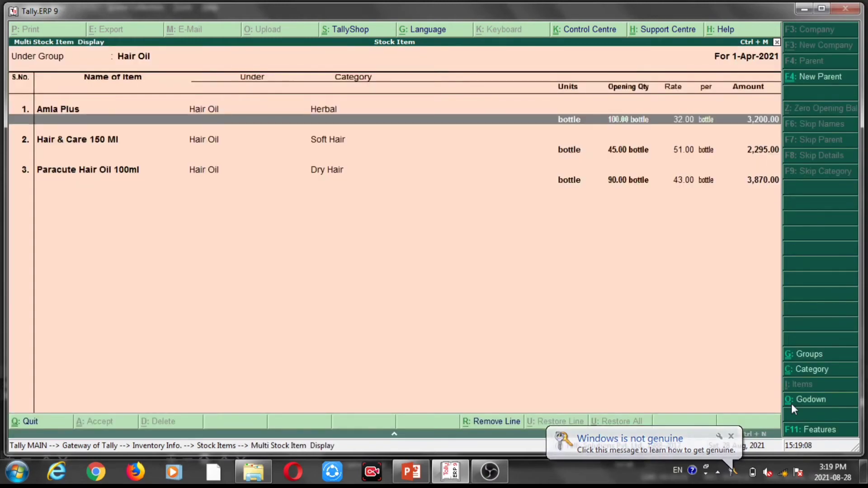
key("Down")
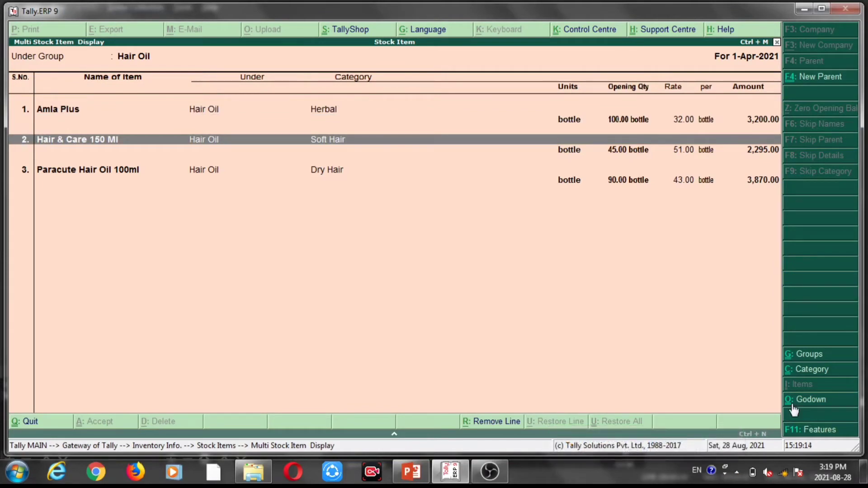
key("Escape")
Display multiple stock items for the Shampoo group and look through its item rows.
key("Down")
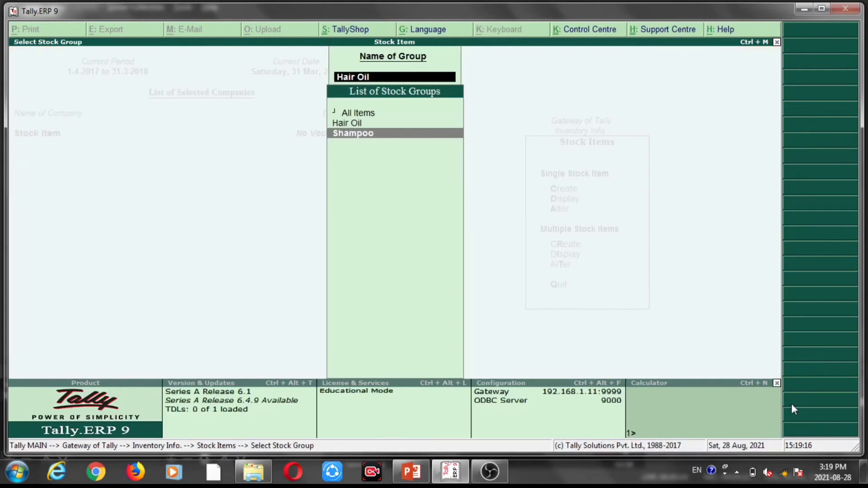
key("Return")
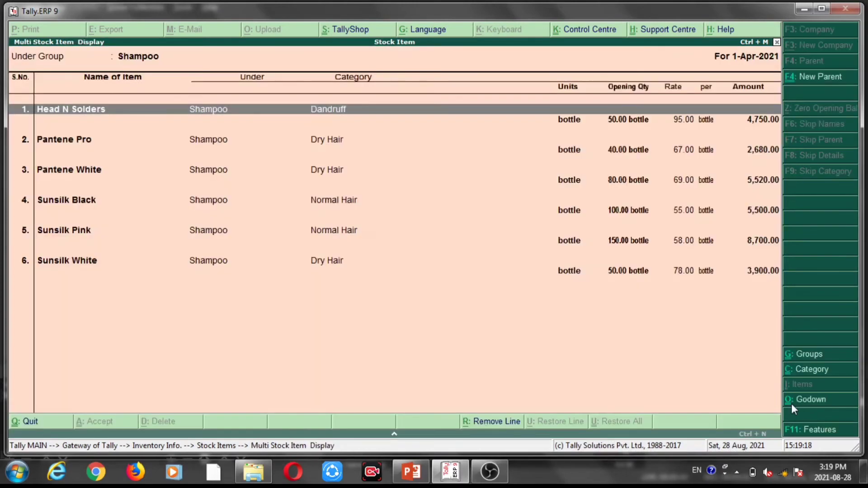
key("Down")
key("Up")
key("Down")
key("Down")
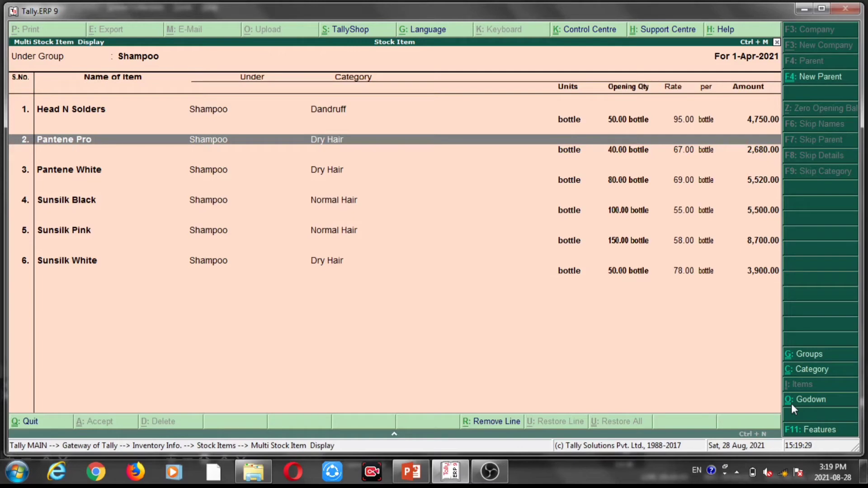
Examine the opening quantities and rates of the Shampoo group's items, and return to the stock group selection.
key("Down")
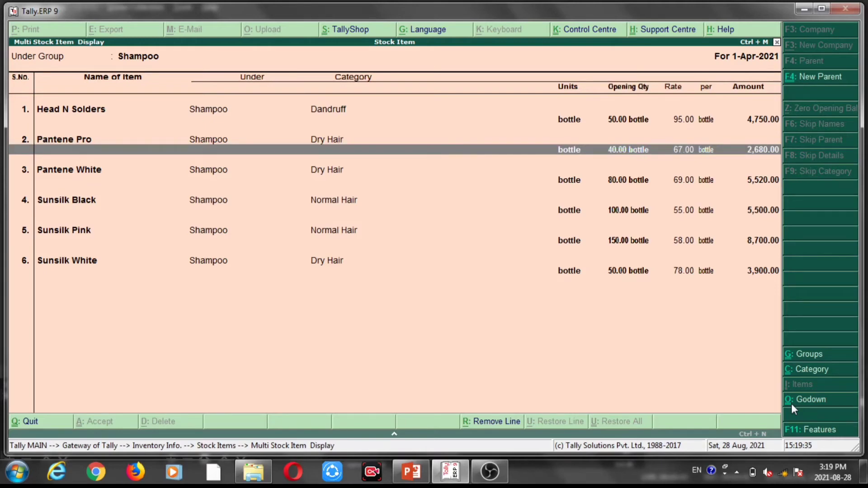
key("Down")
key("Down")
key("Up")
key("Up")
key("Up")
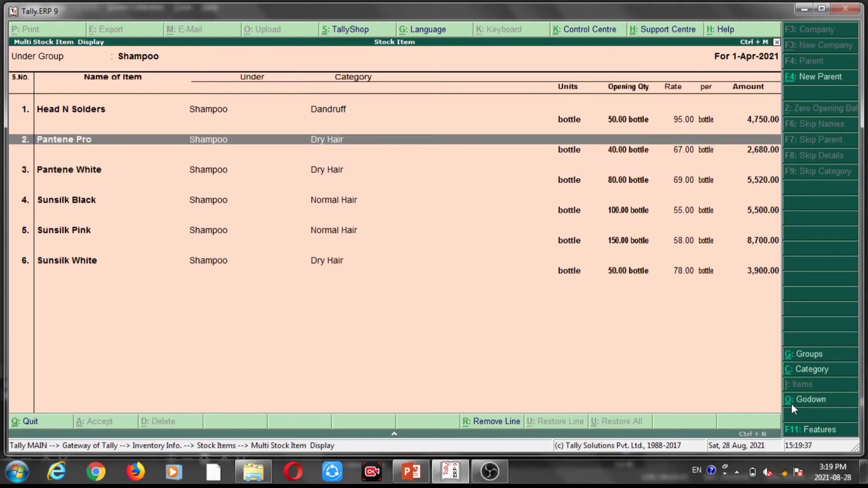
key("Up")
key("Up")
key("Up")
key("Down")
key("Down")
key("Down")
key("Down")
key("Escape")
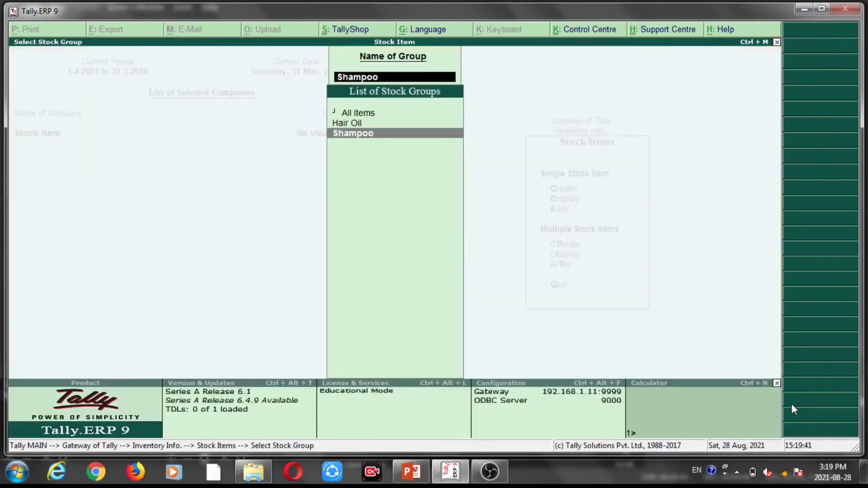
Display multiple stock items for All Items, look through the item rows, and return to the Stock Items menu.
key("Up")
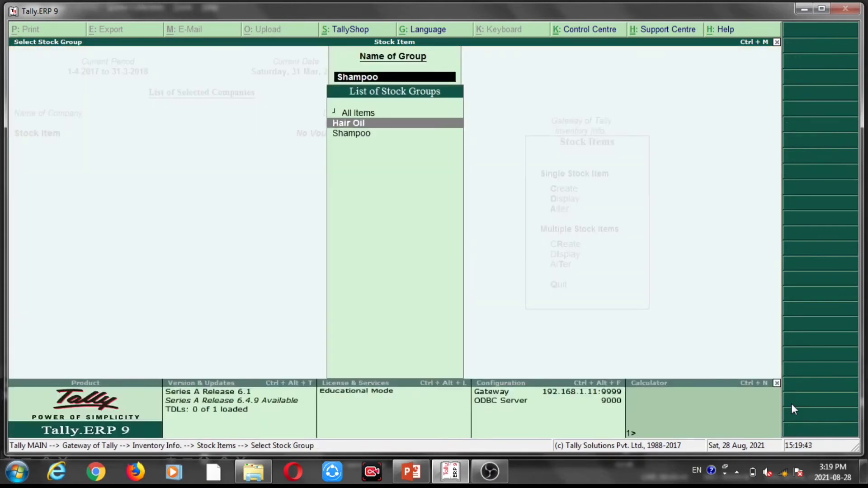
key("Down")
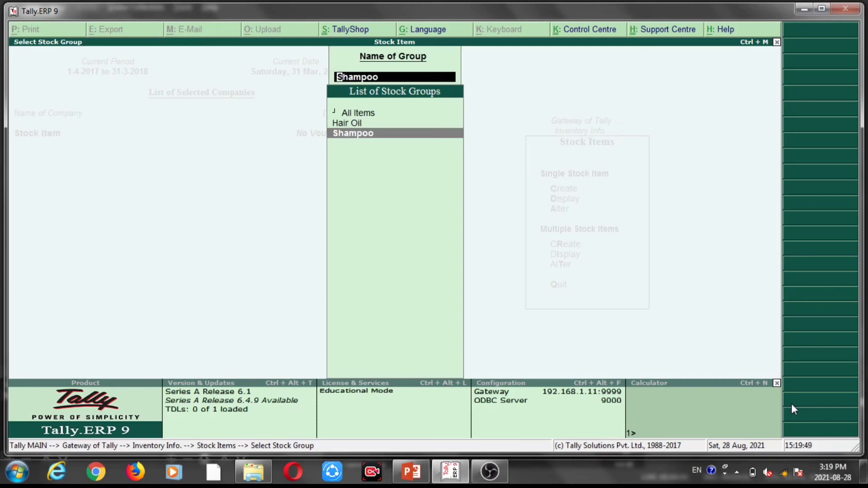
key("Up")
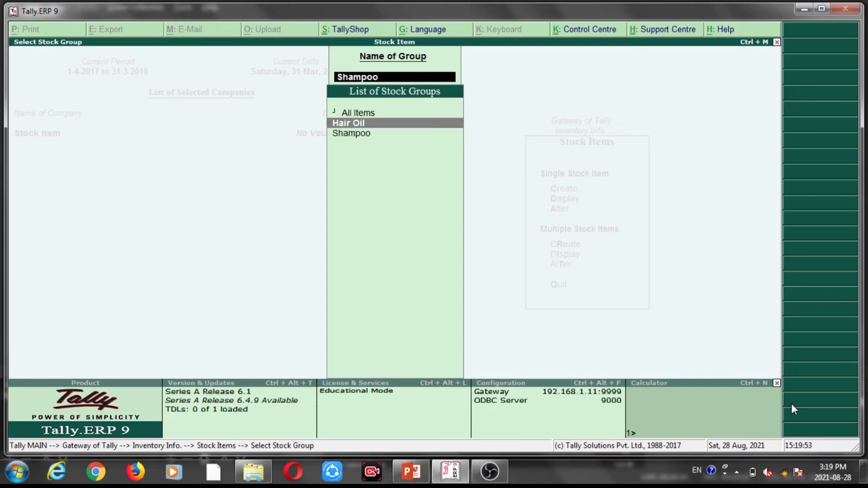
key("Up")
key("Return")
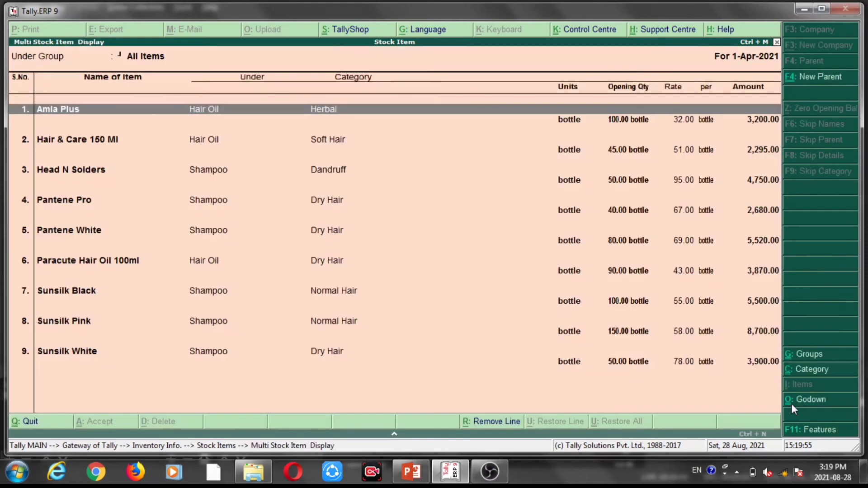
key("Down")
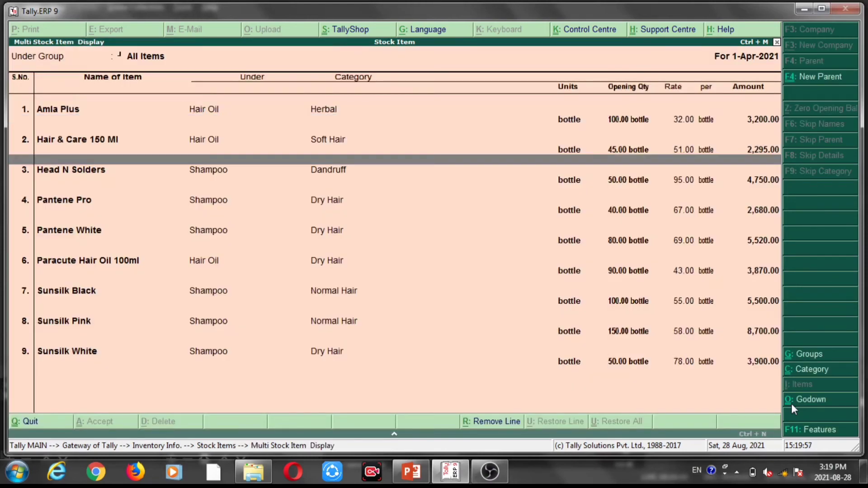
key("Down")
key("Down")
key("Down")
key("Down")
key("Down")
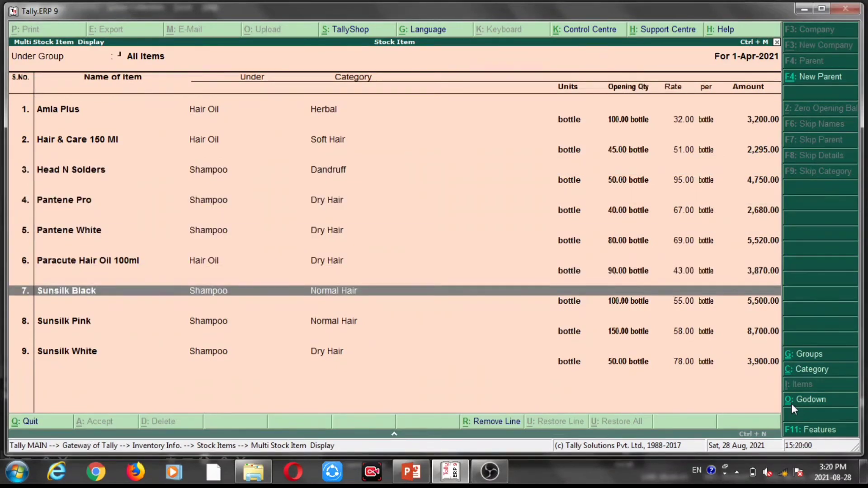
key("Down")
key("Down")
key("Down")
key("Down")
key("Down")
key("Down")
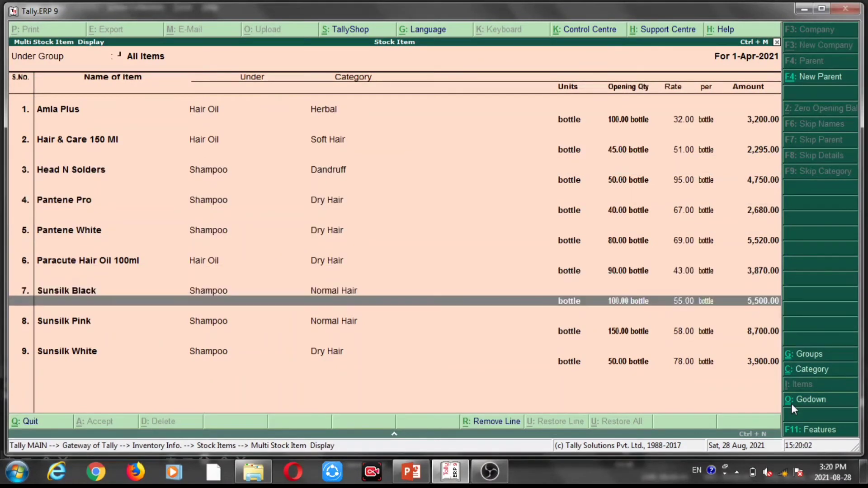
key("Up")
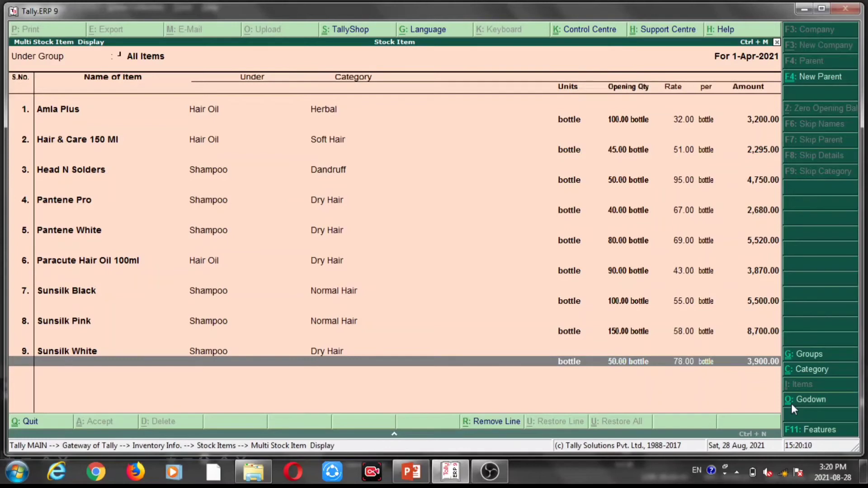
key("Escape")
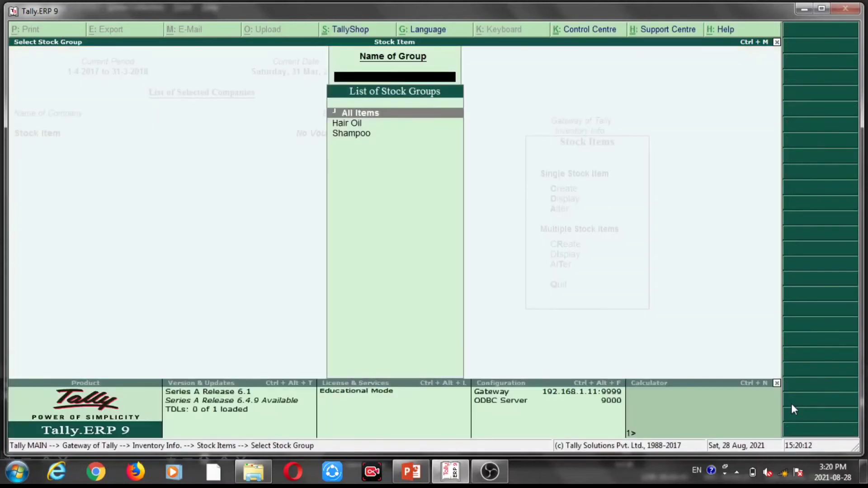
key("Escape")
Open the Hair Oil group for multiple stock item alteration, clear the name of Hair & Care 150 Ml, and quit without saving.
key("Down")
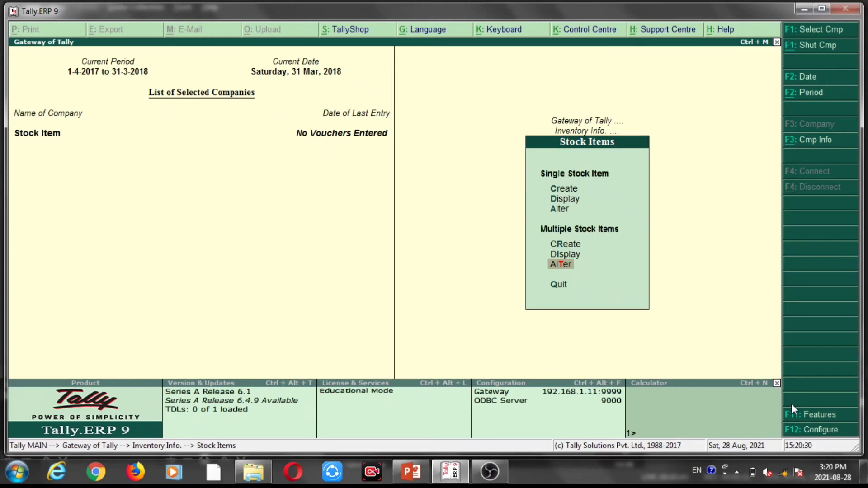
key("Return")
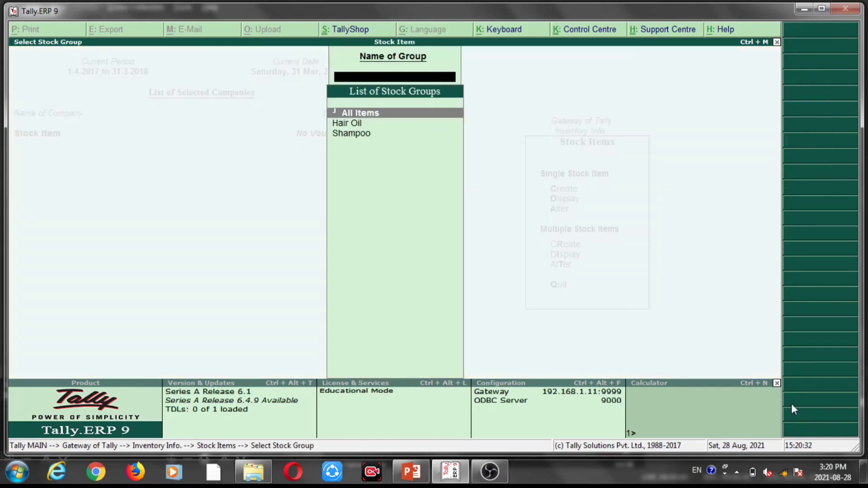
key("Down")
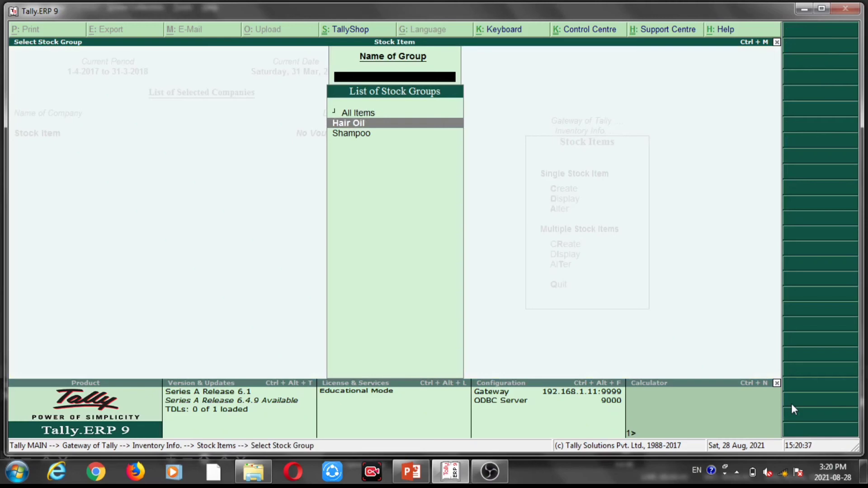
key("Return")
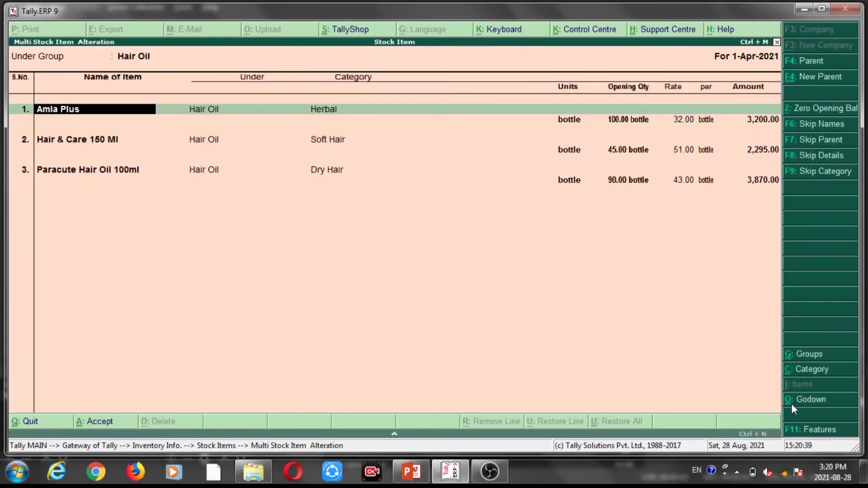
key("Down")
key("Down")
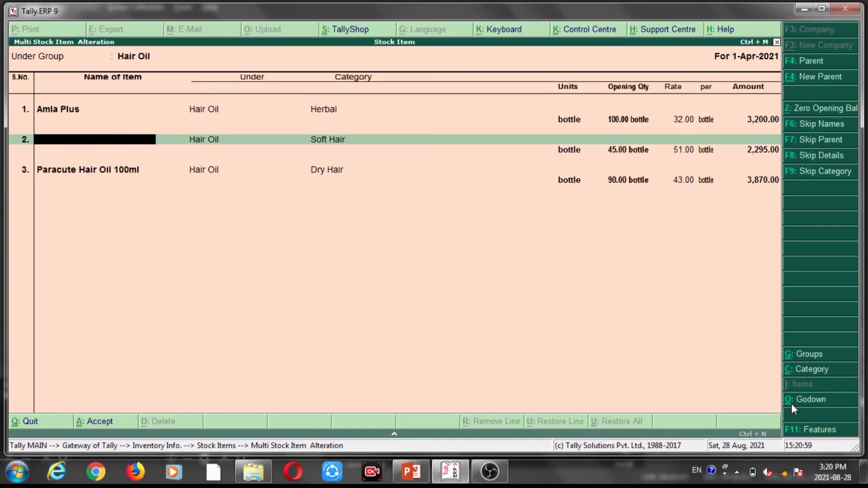
key("Escape")
key("y")
Open the Shampoo group for multiple stock item alteration, view the editable fields of its items, and quit without saving.
key("Down")
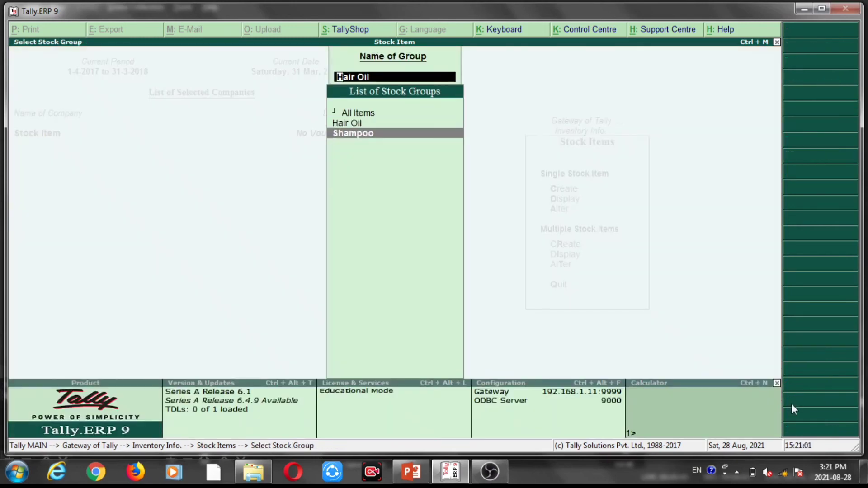
key("Return")
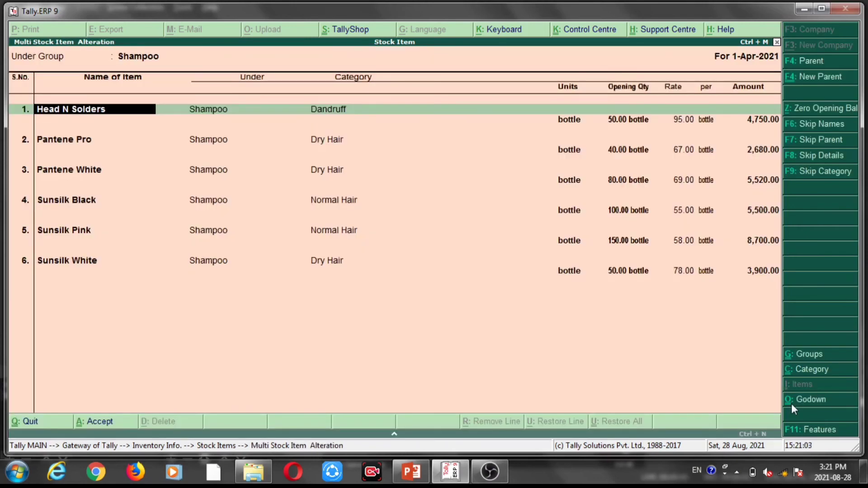
key("Down")
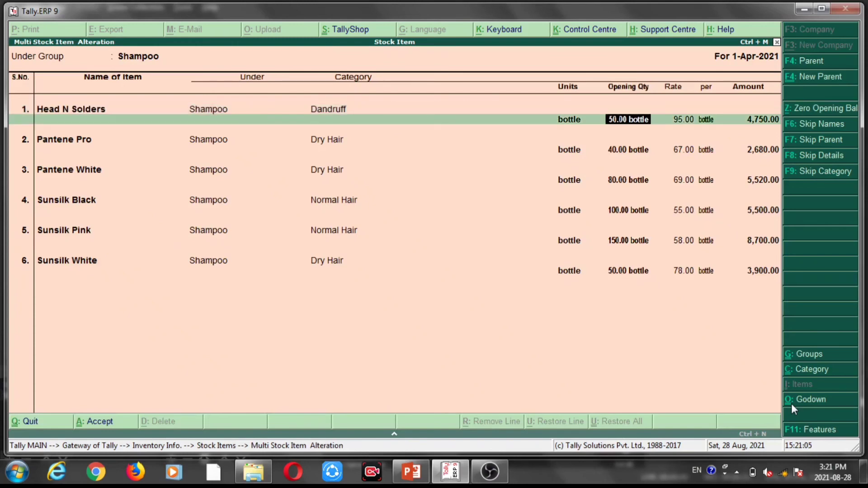
key("Down")
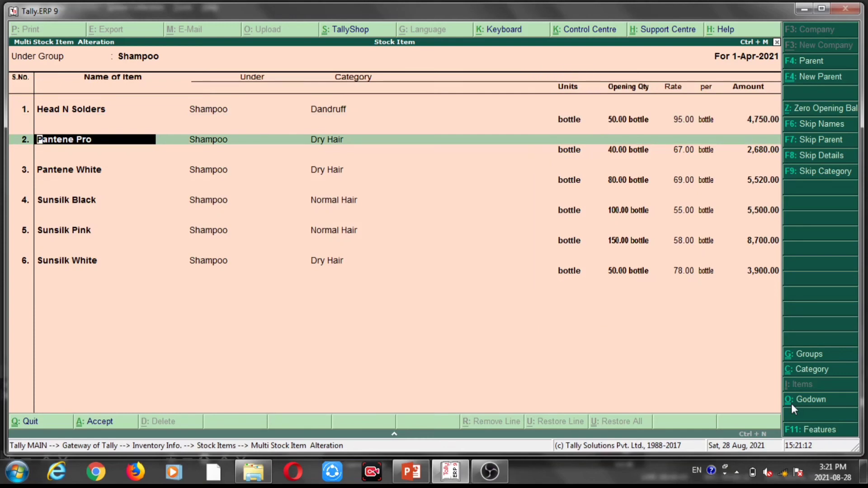
key("Escape")
key("y")
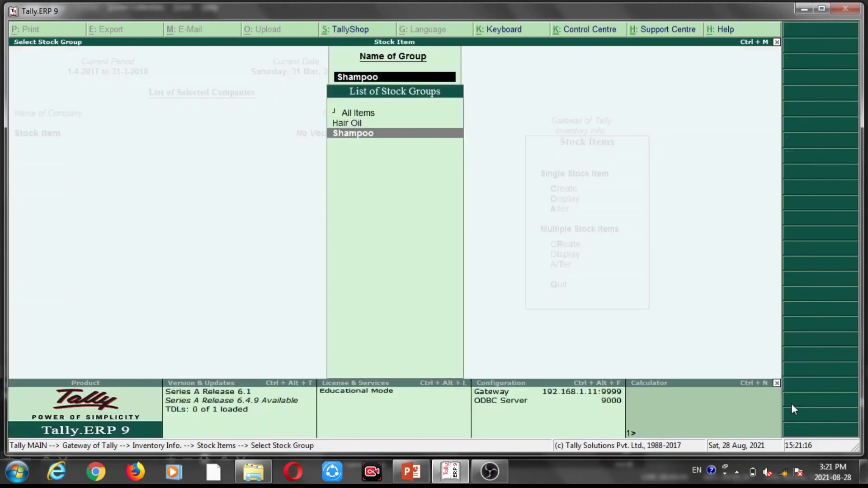
Open All Items for multiple stock item alteration and go through the editable names and opening quantities.
key("Up")
key("Up")
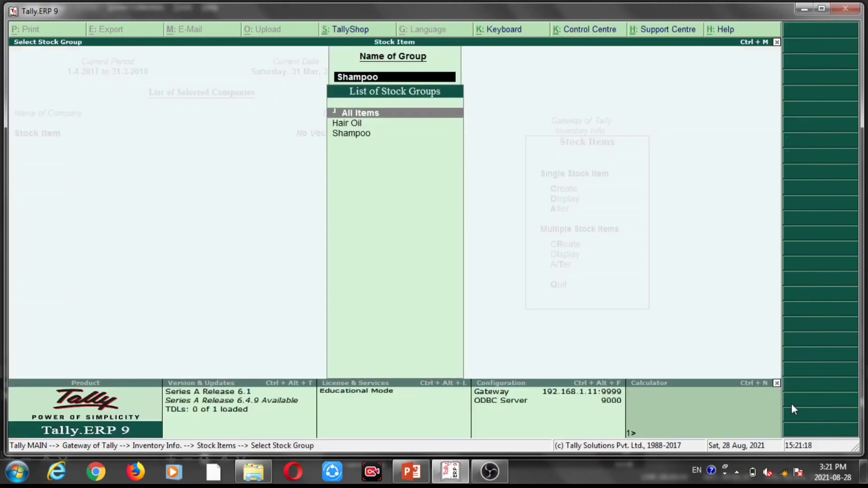
key("Return")
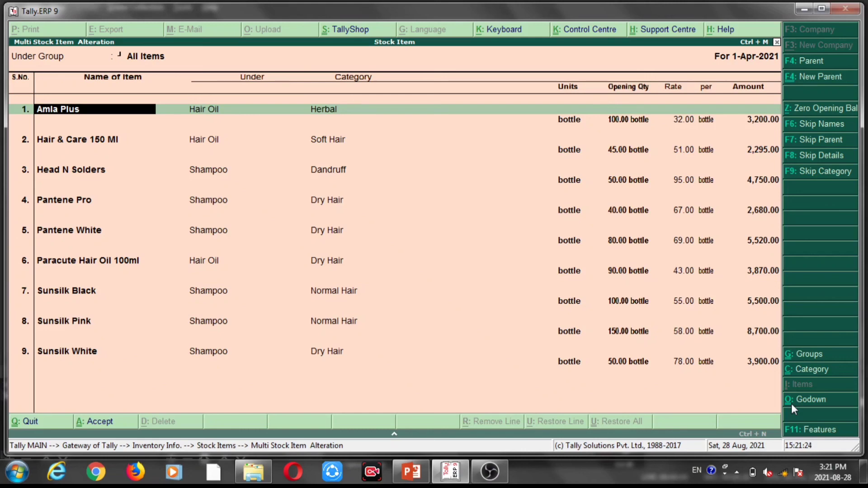
key("Return")
key("Return")
key("Return")
key("Return")
key("Down")
key("Down")
key("Down")
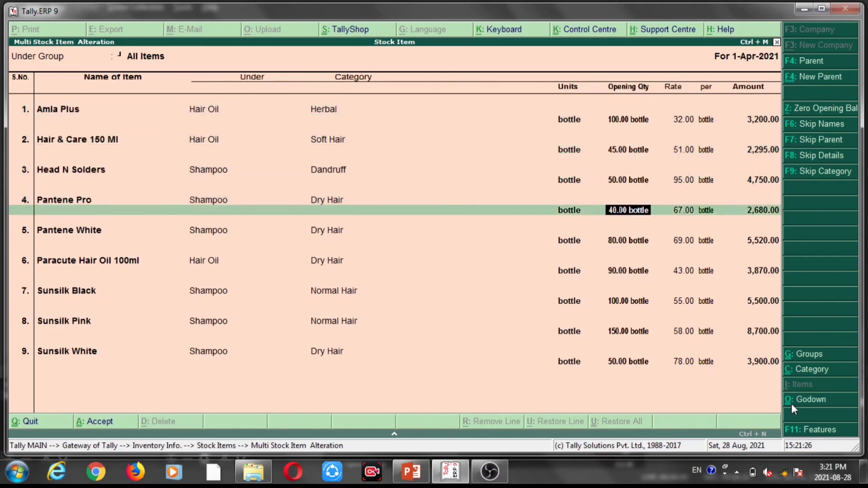
key("Down")
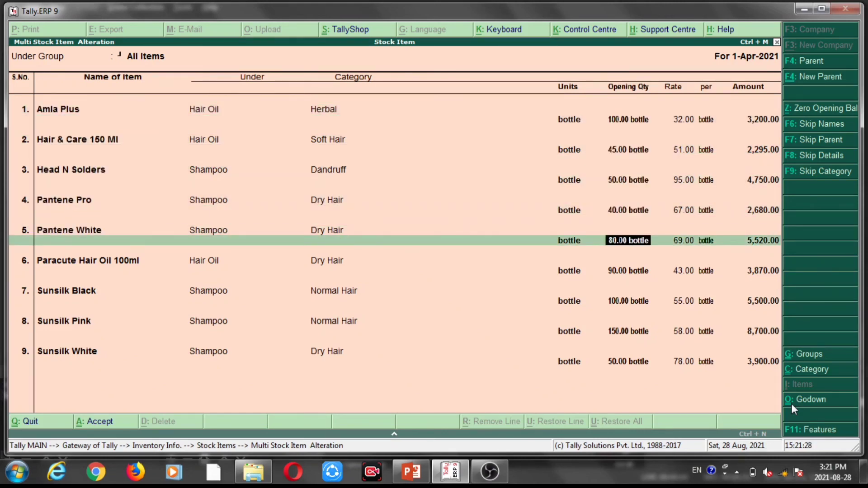
Quit the All Items alteration without saving and return to the Gateway of Tally.
key("BackSpace")
key("Escape")
key("y")
key("Escape")
key("Escape")
key("Escape")
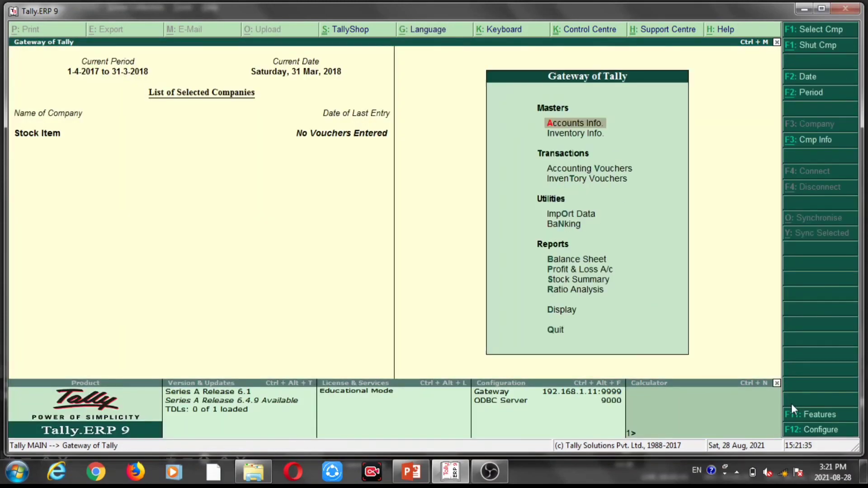